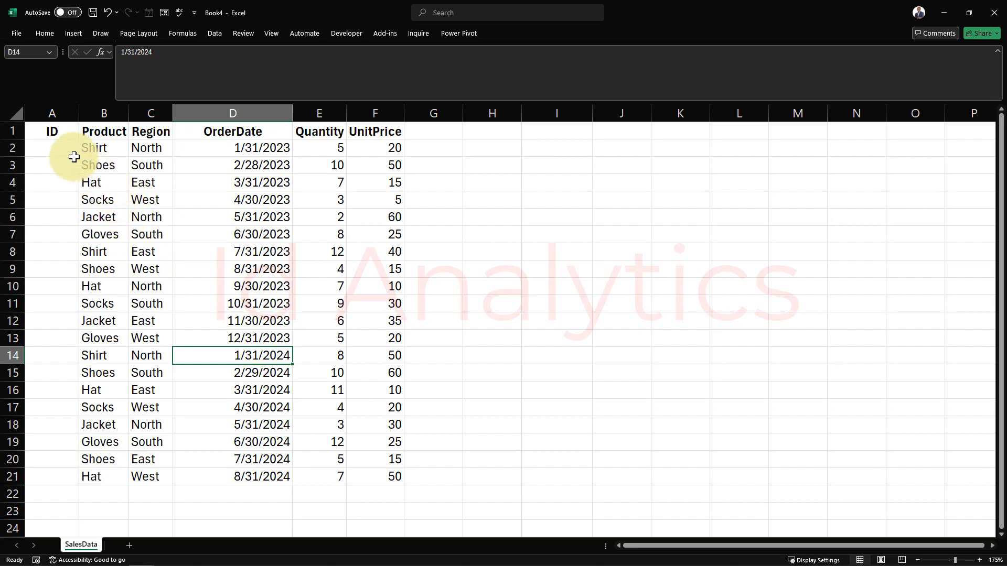
Step: Enter 1, 2 and 3 in the ID cells A2 to A4, and clear those three cells
{"action": "left_click_drag", "start_coordinate": [72, 149], "coordinate": [56, 482]}
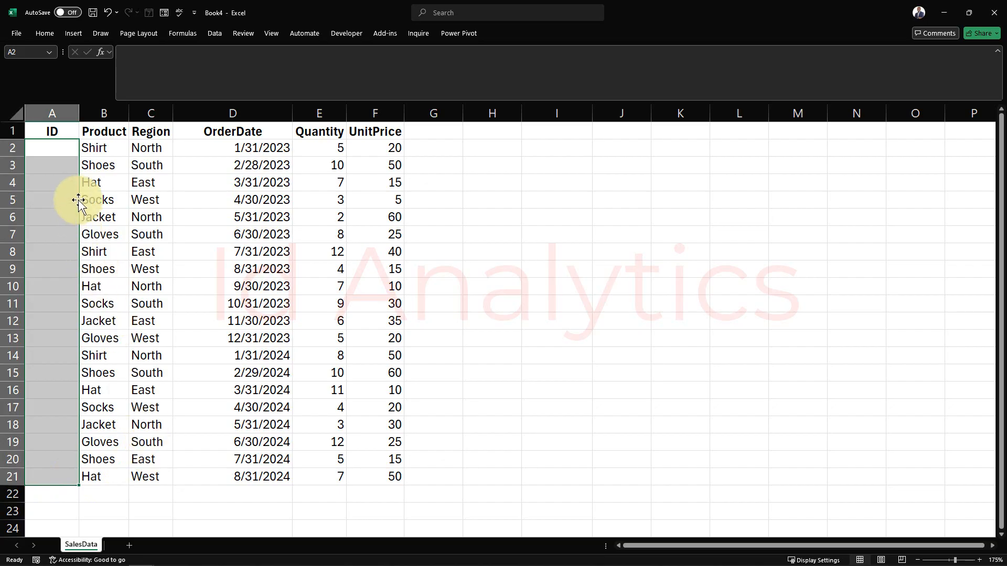
{"action": "left_click", "coordinate": [66, 152]}
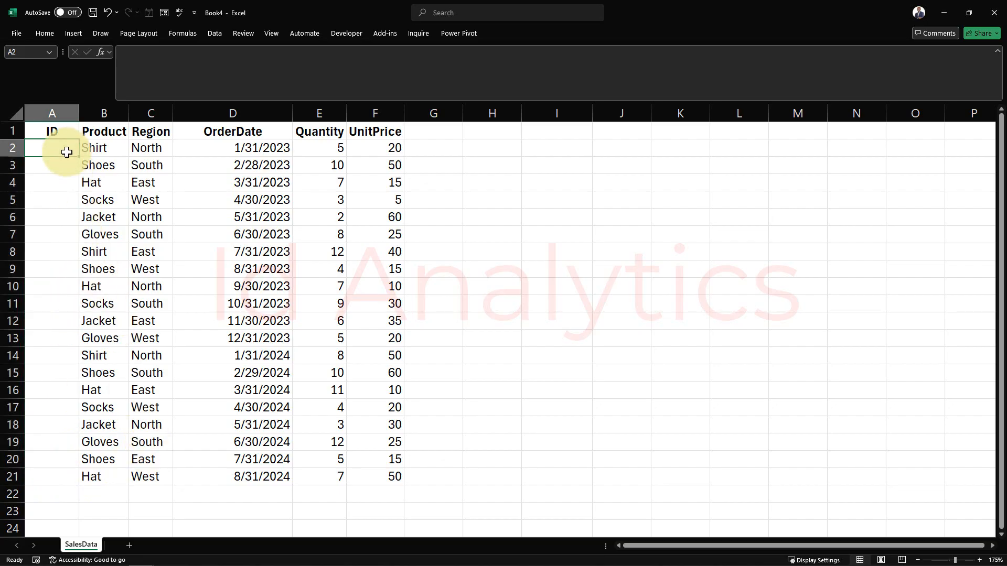
{"action": "type", "text": "1"}
{"action": "key", "text": "Return"}
{"action": "type", "text": "2"}
{"action": "key", "text": "Return"}
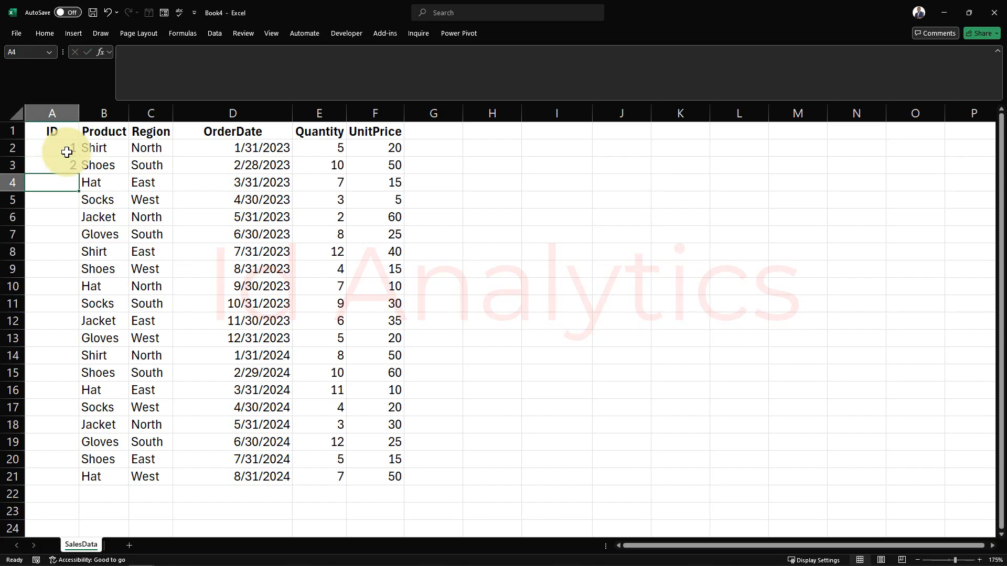
{"action": "type", "text": "3"}
{"action": "key", "text": "Return"}
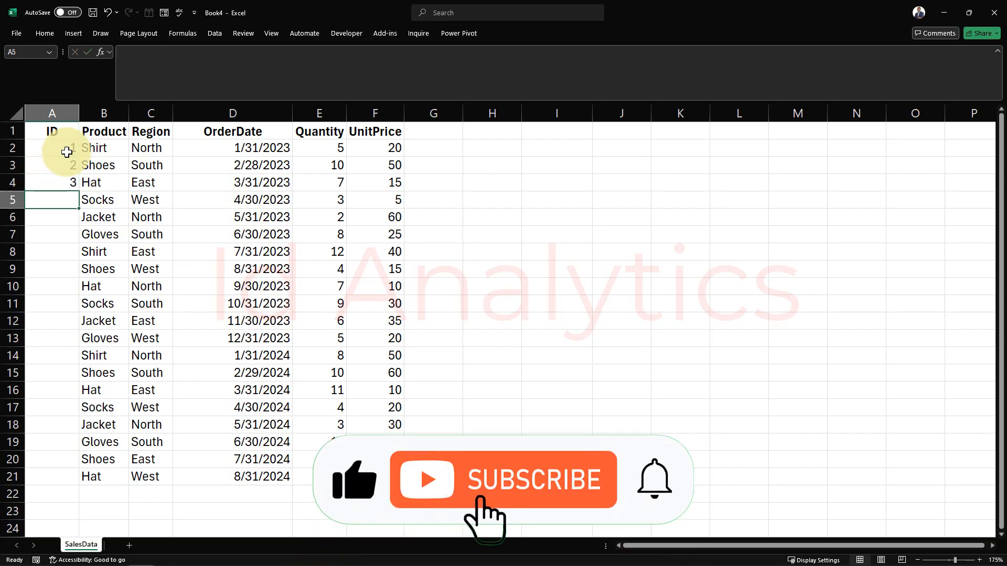
{"action": "left_click_drag", "start_coordinate": [66, 148], "coordinate": [67, 183]}
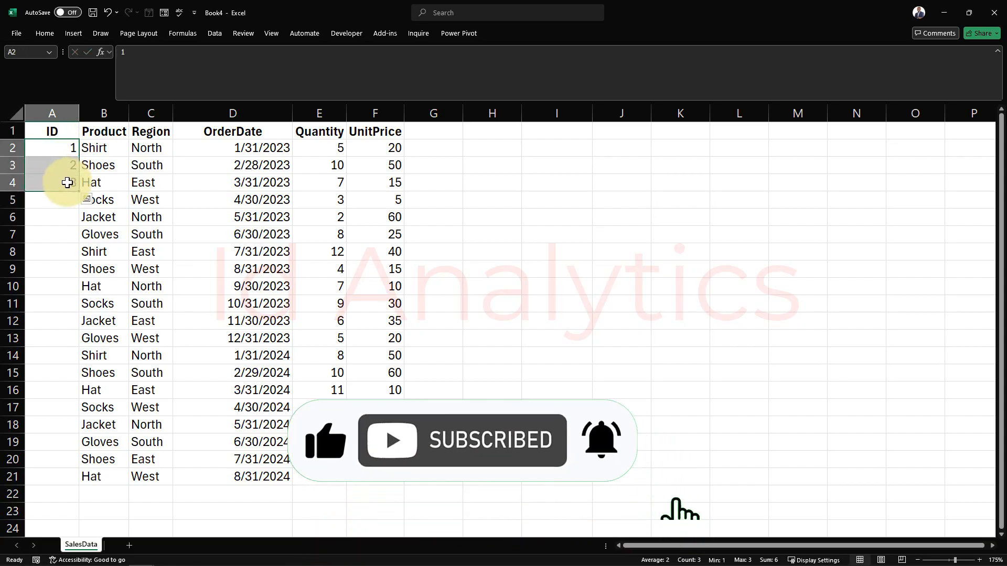
{"action": "key", "text": "Delete"}
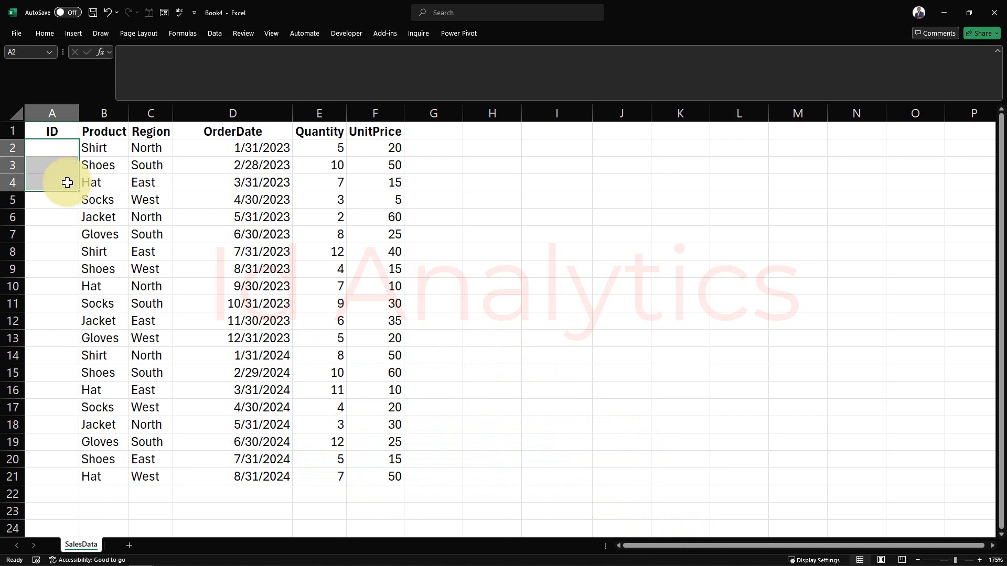
Step: Enter 1 in A2 and fill the ID column down to A21 as a series
{"action": "left_click", "coordinate": [62, 150]}
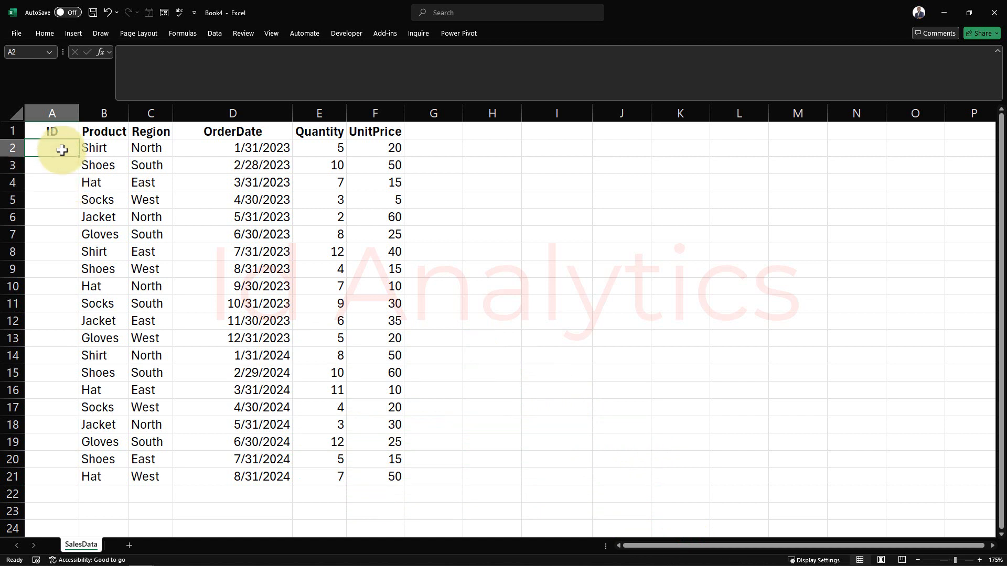
{"action": "type", "text": "1"}
{"action": "key", "text": "Return"}
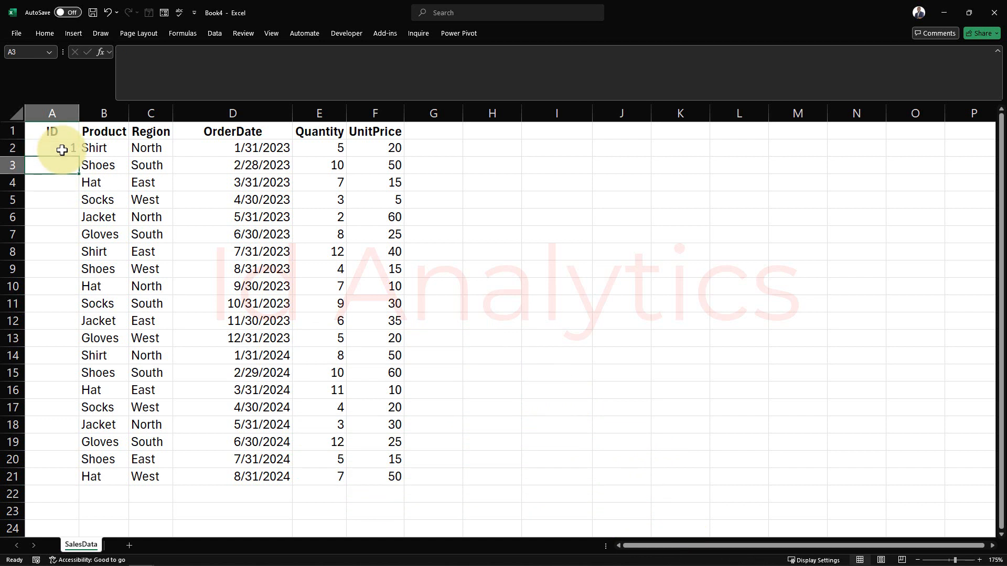
{"action": "left_click", "coordinate": [60, 148]}
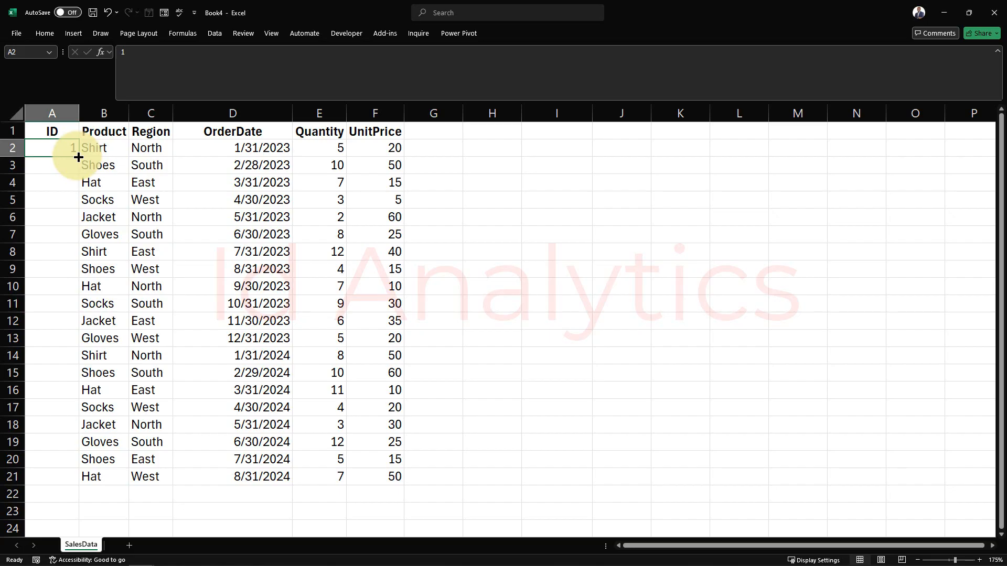
{"action": "left_click_drag", "start_coordinate": [78, 157], "coordinate": [80, 482]}
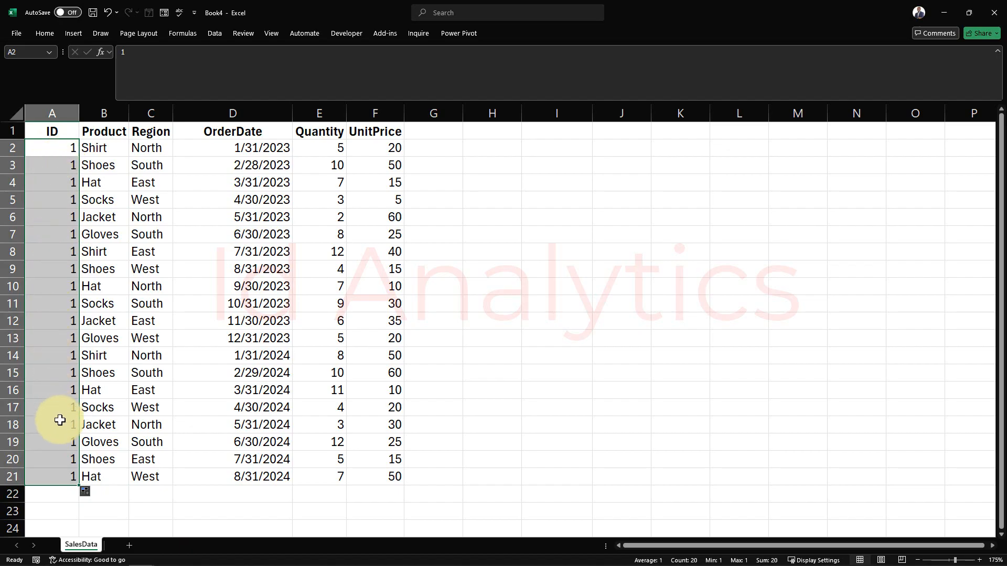
{"action": "left_click", "coordinate": [95, 492]}
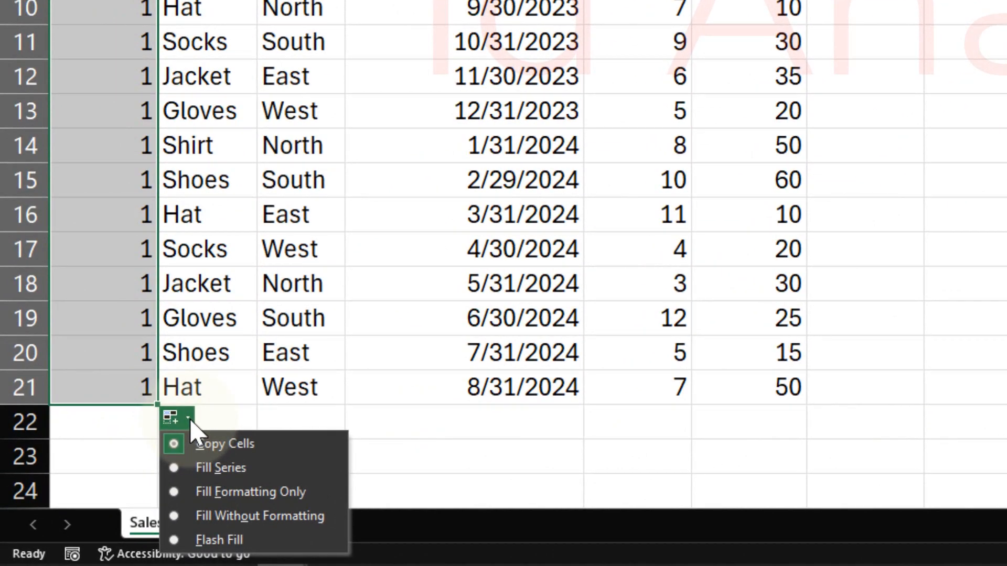
{"action": "left_click", "coordinate": [228, 469]}
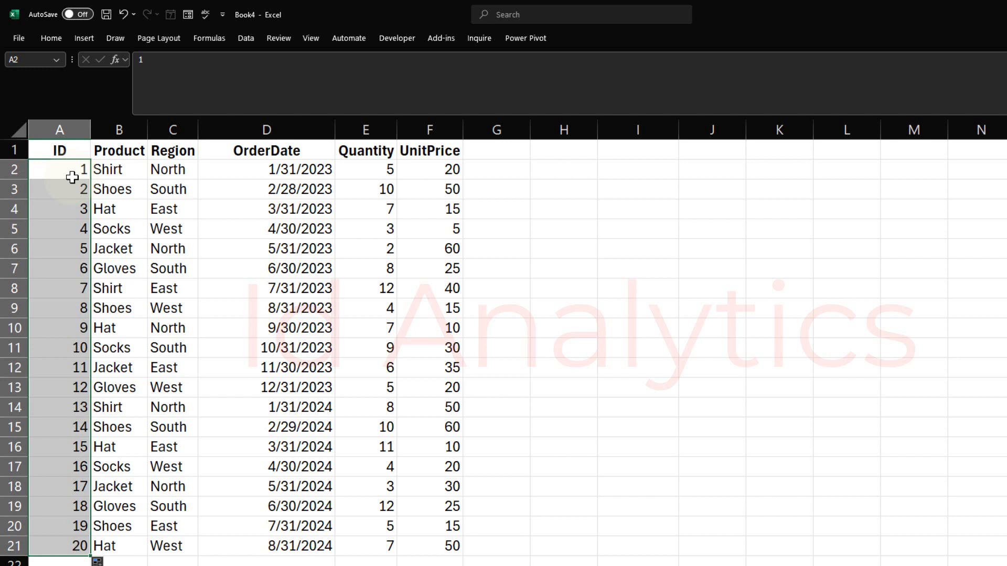
Step: Enter the date 1/1/2020 in H2 and copy it down through H21
{"action": "left_click", "coordinate": [539, 171]}
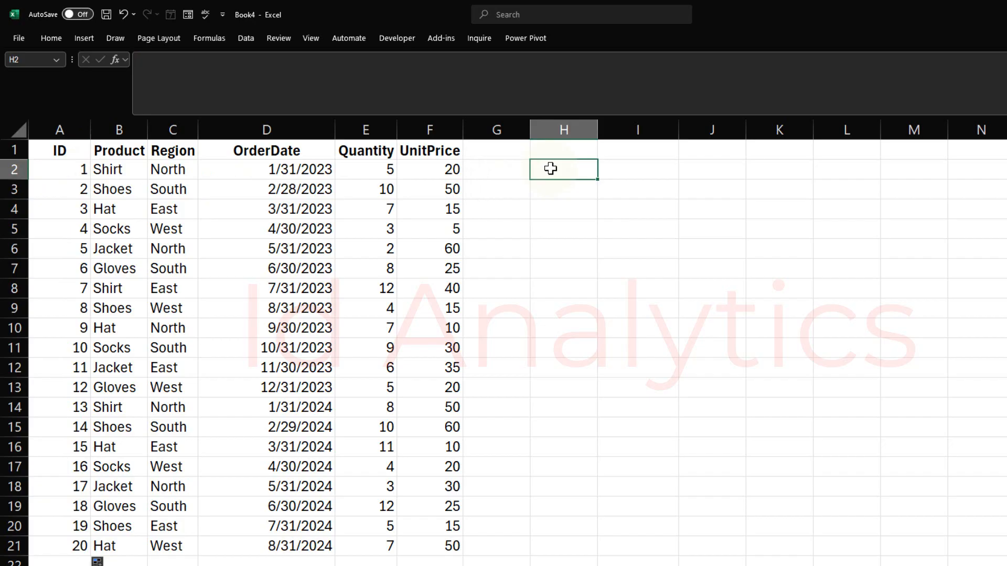
{"action": "type", "text": "1/1/202"}
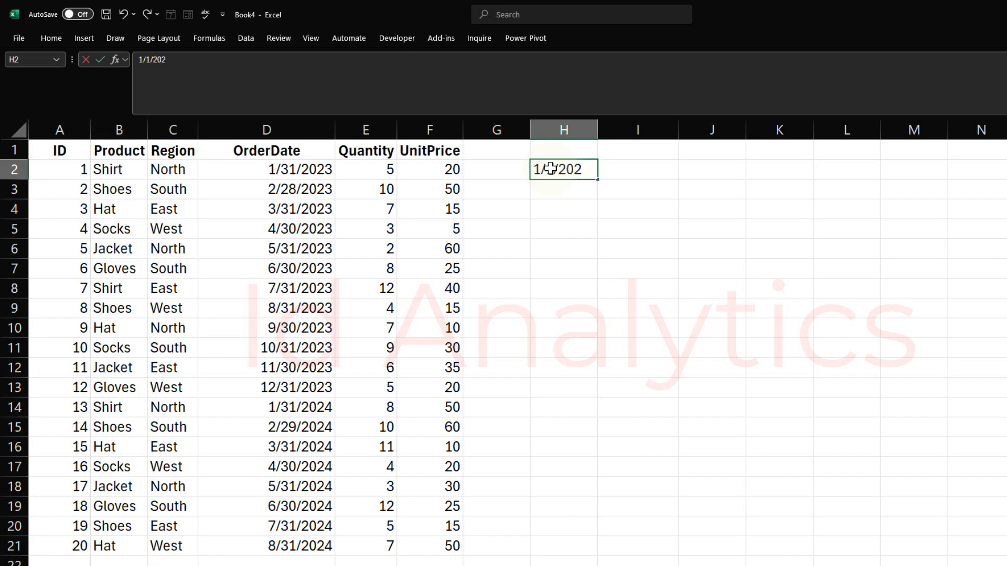
{"action": "type", "text": "0"}
{"action": "key", "text": "Return"}
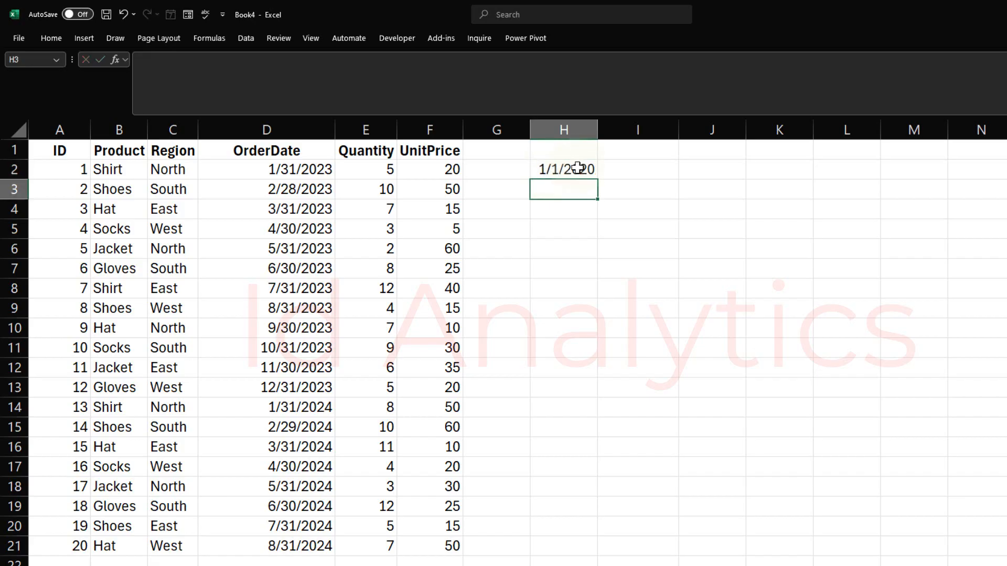
{"action": "left_click_drag", "start_coordinate": [579, 165], "coordinate": [567, 540]}
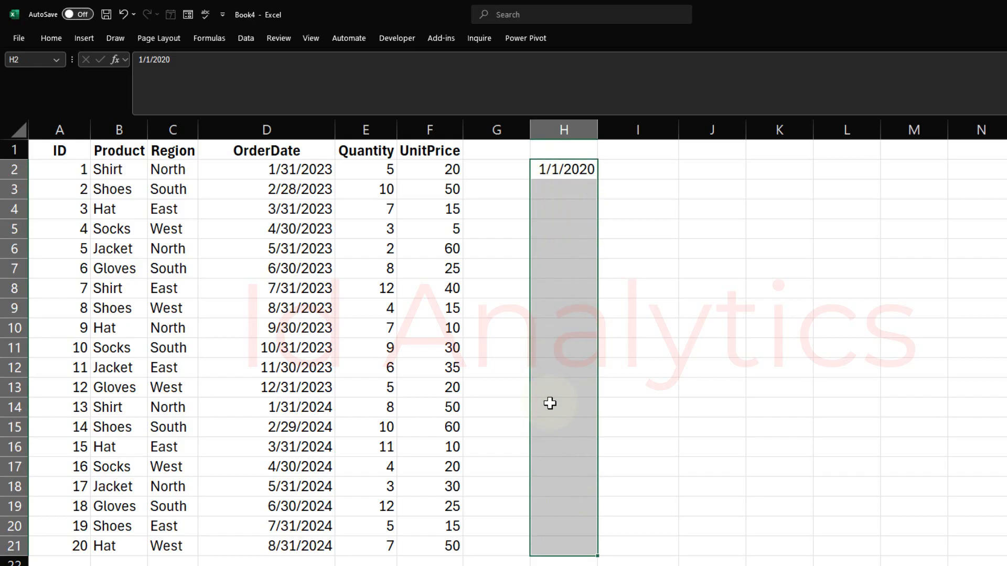
{"action": "key", "text": "ctrl+d"}
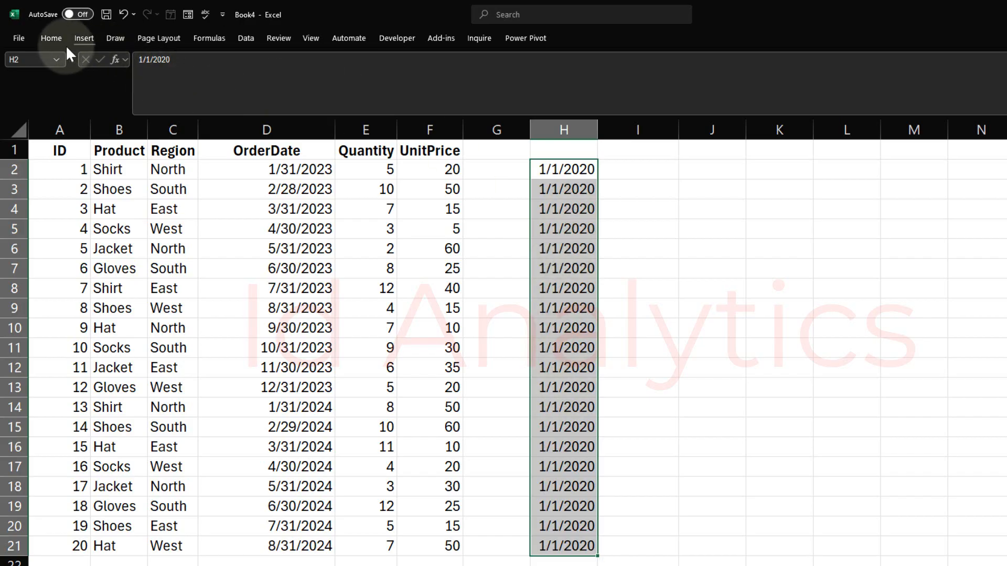
Step: Fill H2:H21 with a date series in columns by day with step value 1, and autofit column H
{"action": "left_click", "coordinate": [52, 37]}
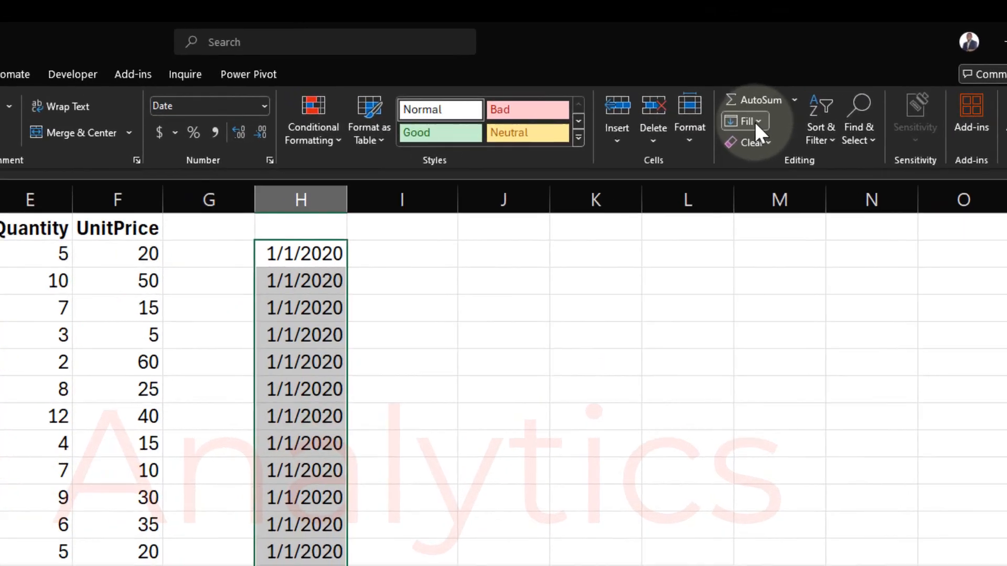
{"action": "left_click", "coordinate": [832, 82]}
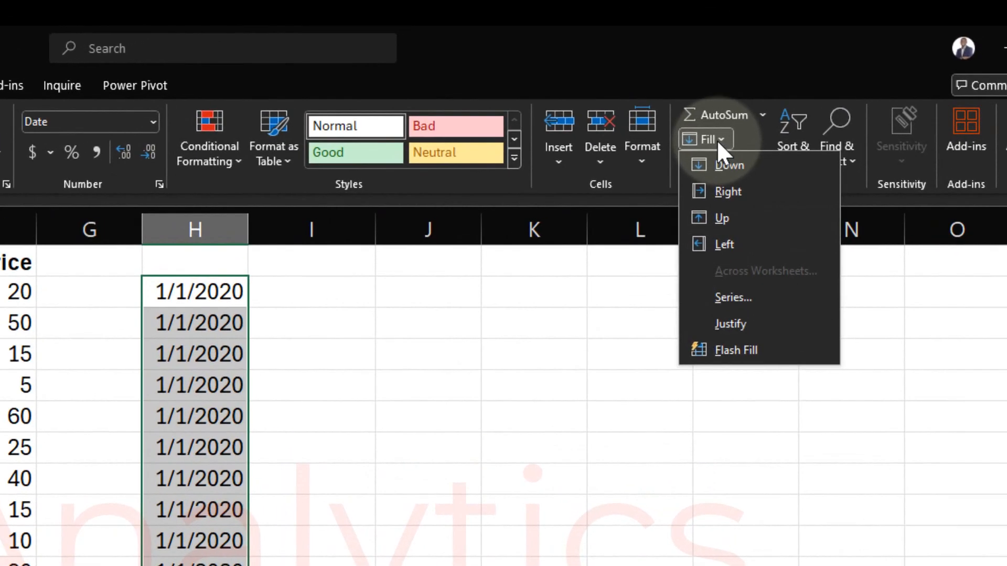
{"action": "left_click", "coordinate": [745, 298]}
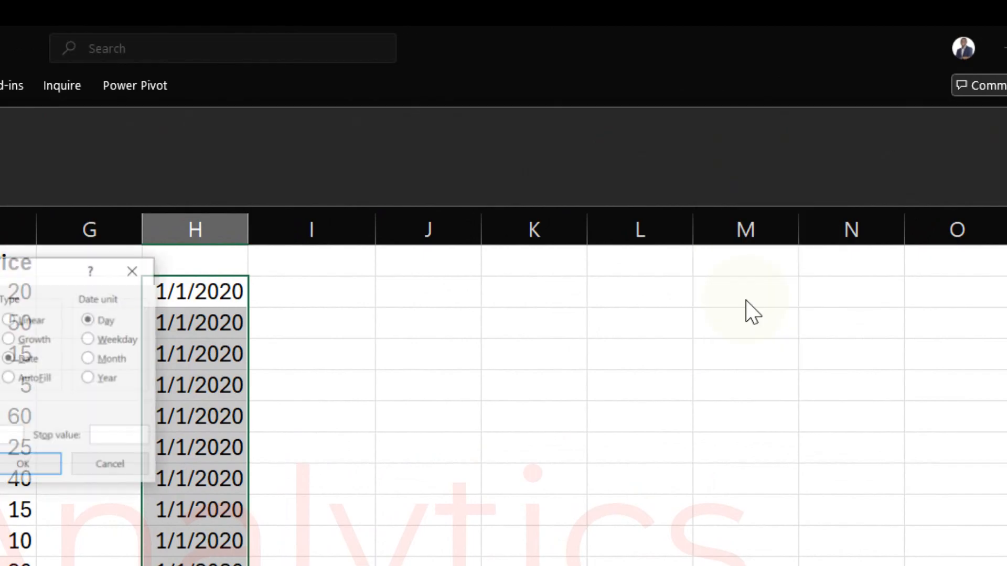
{"action": "left_click_drag", "start_coordinate": [3, 284], "coordinate": [468, 316]}
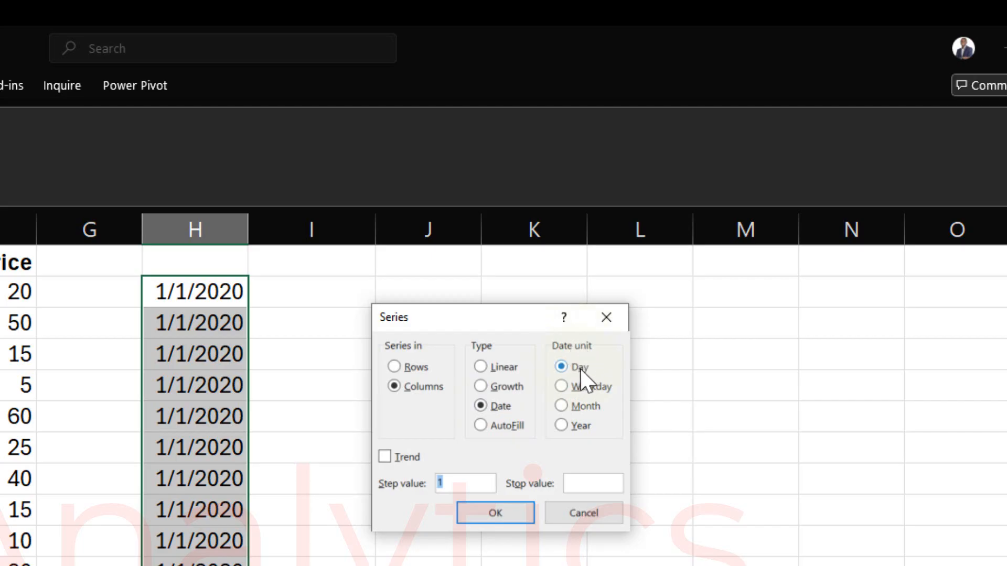
{"action": "left_click", "coordinate": [489, 513]}
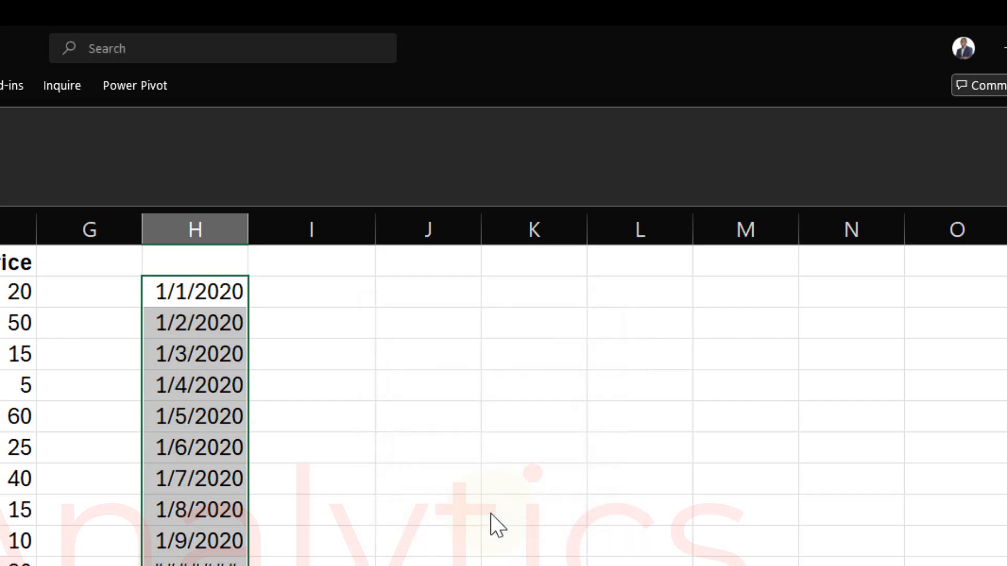
{"action": "double_click", "coordinate": [249, 231]}
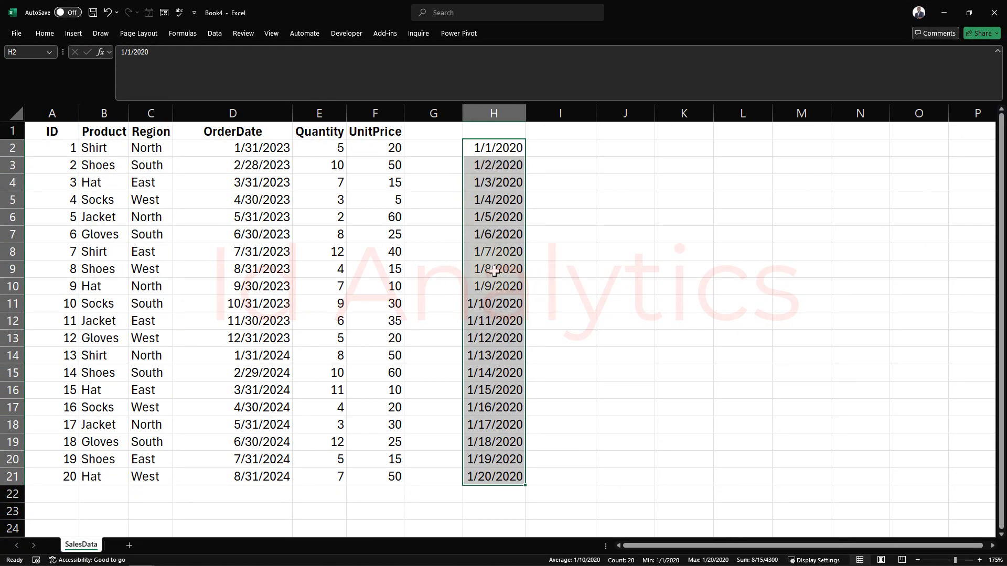
Step: Undo the width changes of column H and the daily date series in H2:H21
{"action": "key", "text": "ctrl+q"}
{"action": "key", "text": "Escape"}
{"action": "key", "text": "ctrl+z"}
{"action": "left_click_drag", "start_coordinate": [520, 115], "coordinate": [525, 115]}
{"action": "key", "text": "ctrl+z"}
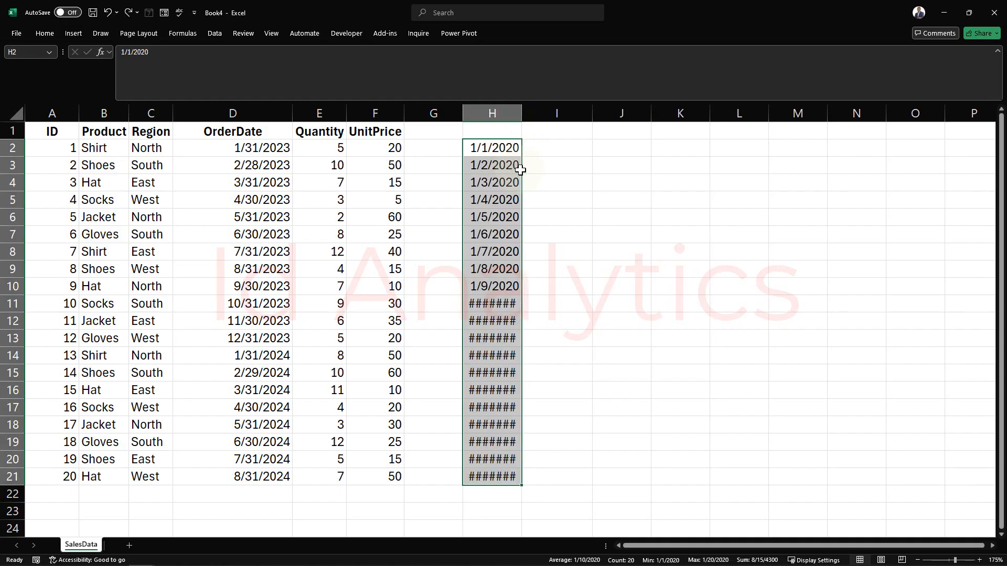
{"action": "key", "text": "ctrl+z"}
Step: Widen column H slightly and fill H2:H21 with a date series using the Weekday unit and step value 1
{"action": "left_click_drag", "start_coordinate": [520, 112], "coordinate": [530, 113]}
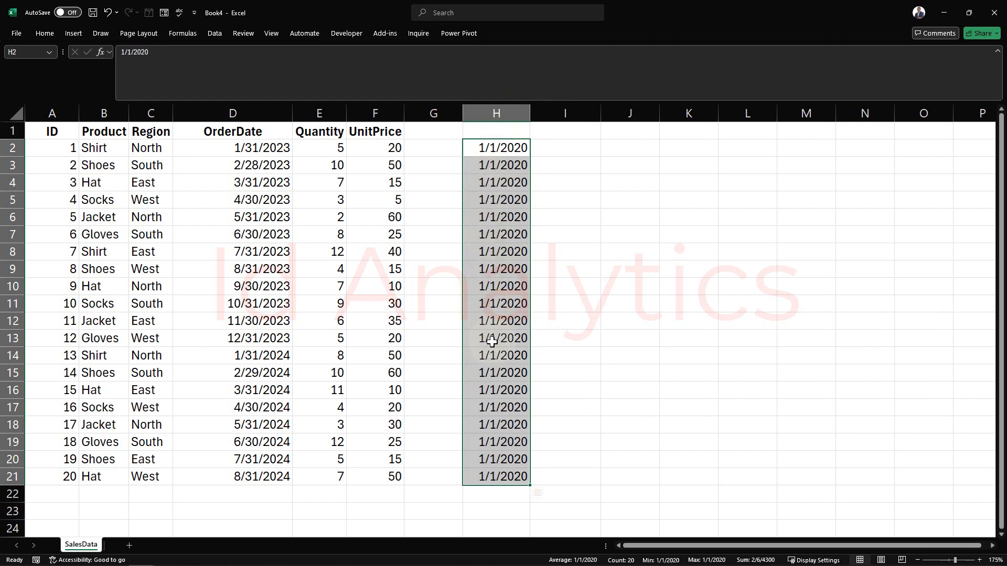
{"action": "left_click", "coordinate": [45, 34]}
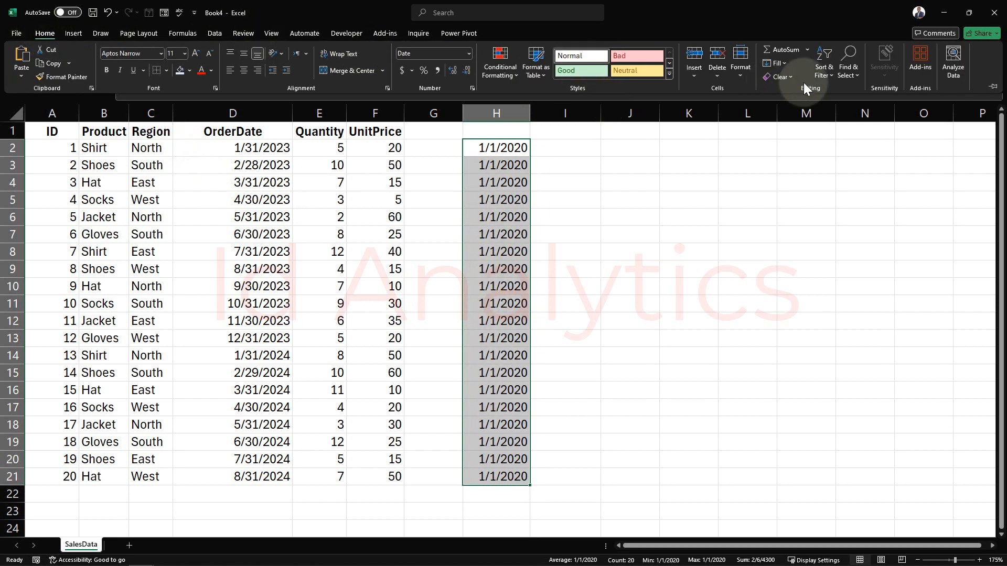
{"action": "left_click", "coordinate": [785, 64]}
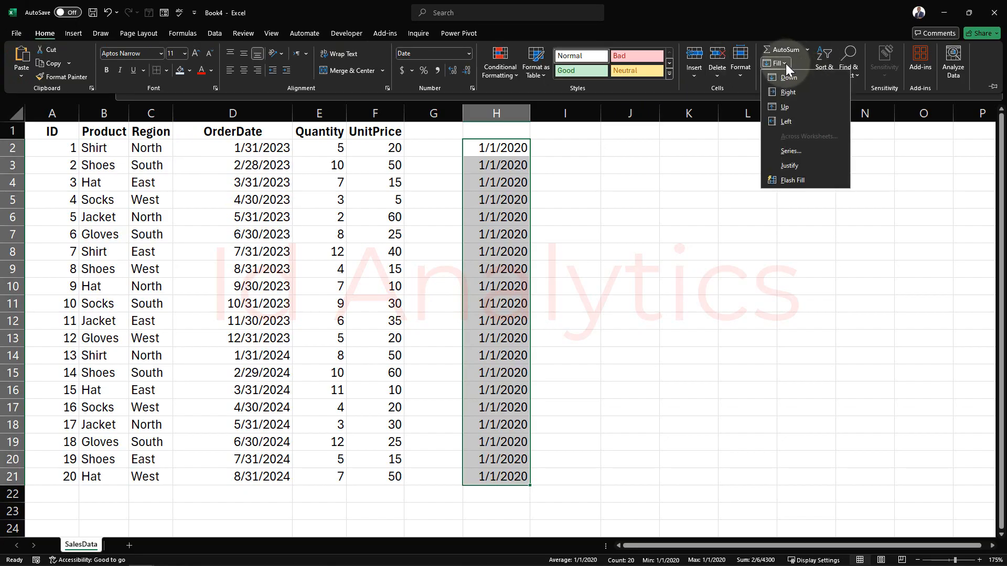
{"action": "left_click", "coordinate": [796, 152]}
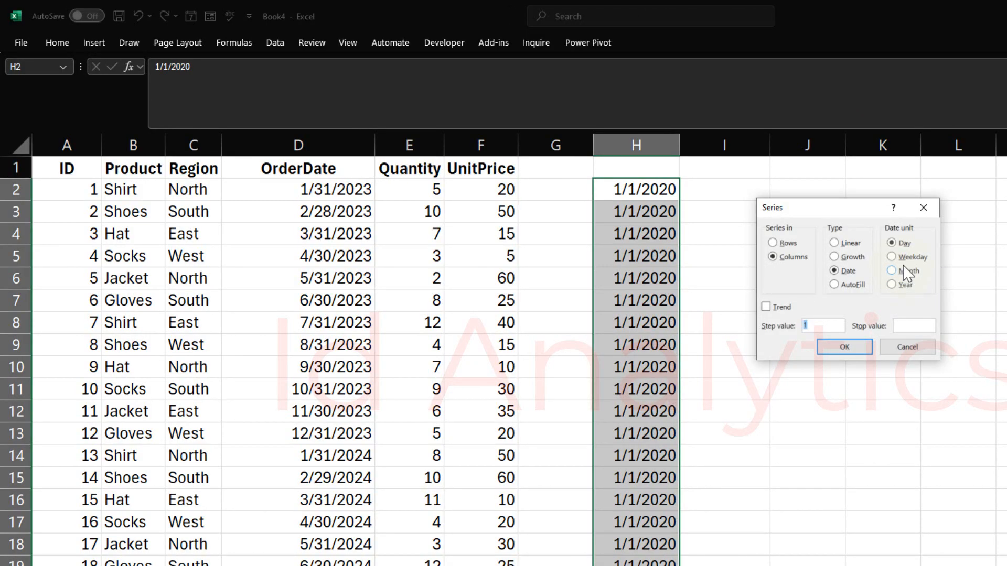
{"action": "left_click", "coordinate": [910, 259]}
{"action": "left_click", "coordinate": [848, 348]}
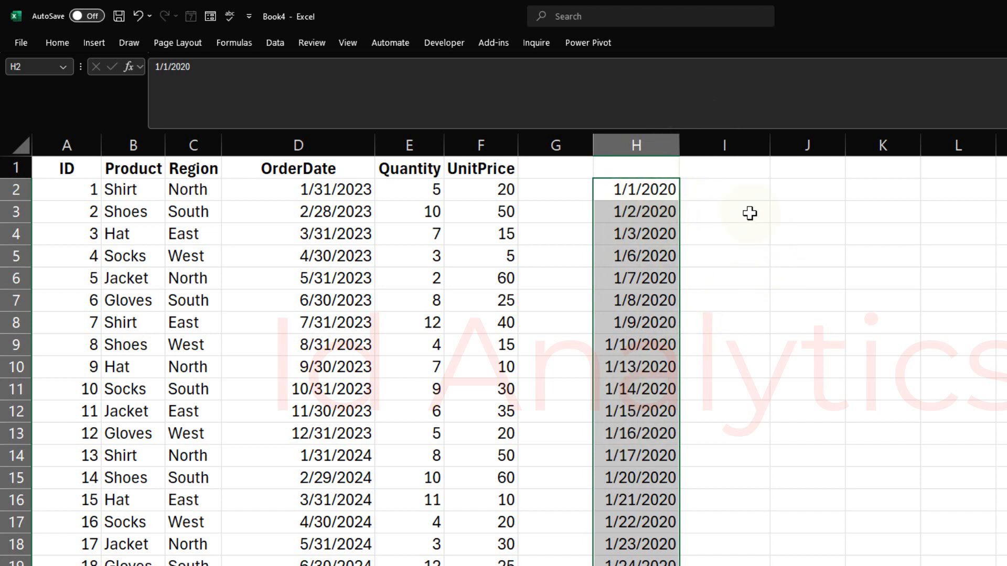
Step: Enter the formula =TEXT(H2, "ddd dd-mm-yyyy") in I2
{"action": "left_click", "coordinate": [737, 197]}
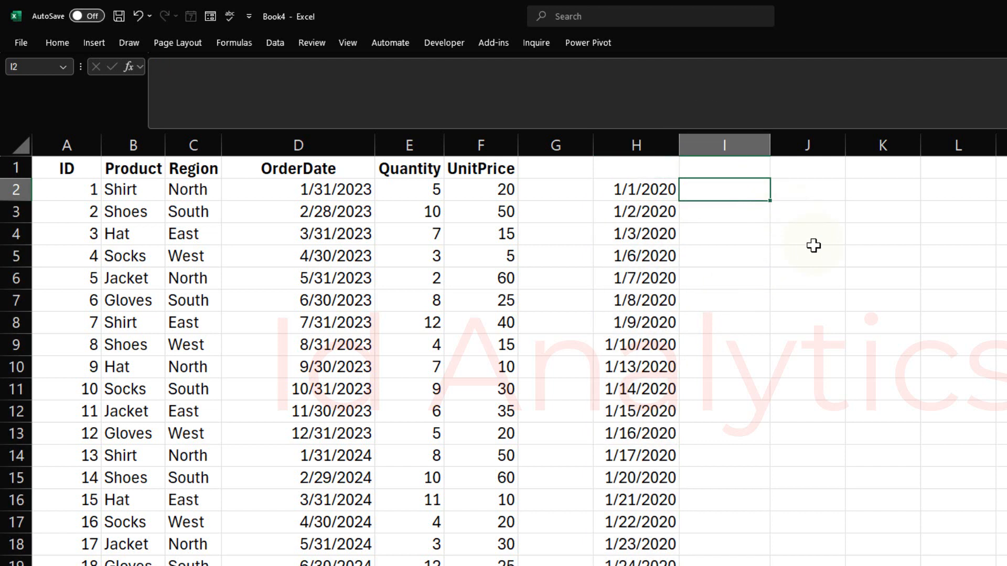
{"action": "type", "text": "=tex"}
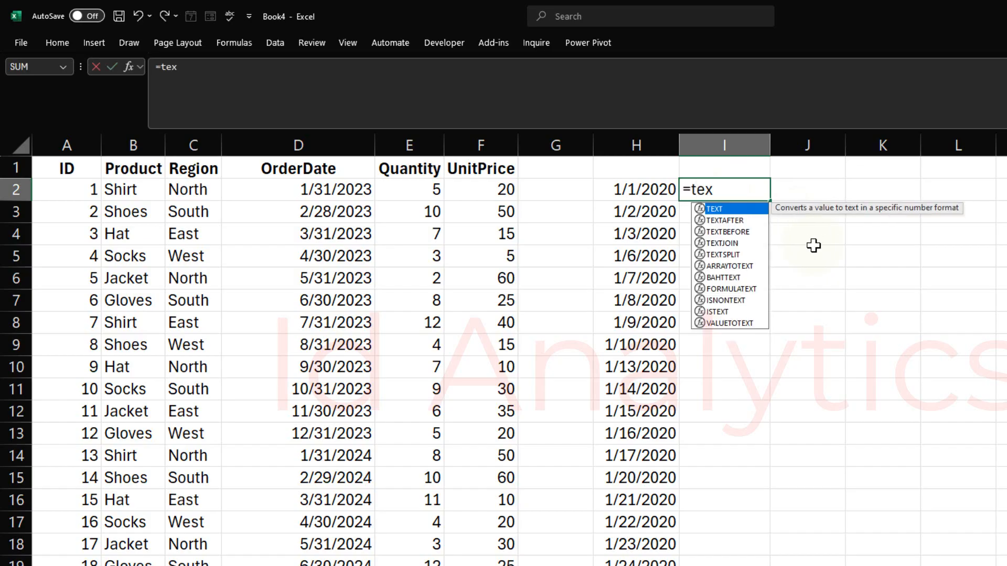
{"action": "key", "text": "Tab"}
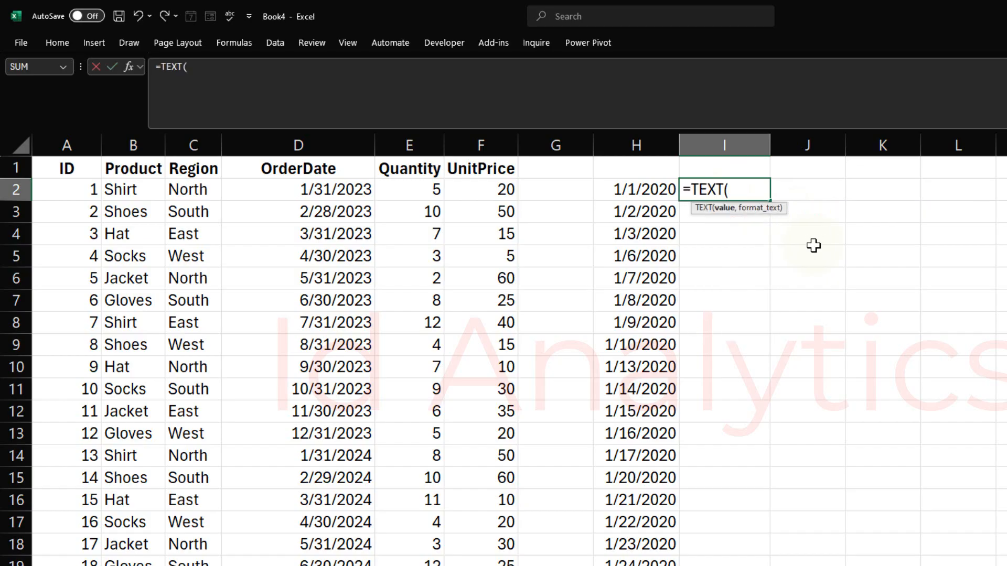
{"action": "left_click", "coordinate": [637, 191]}
{"action": "type", "text": ", \""}
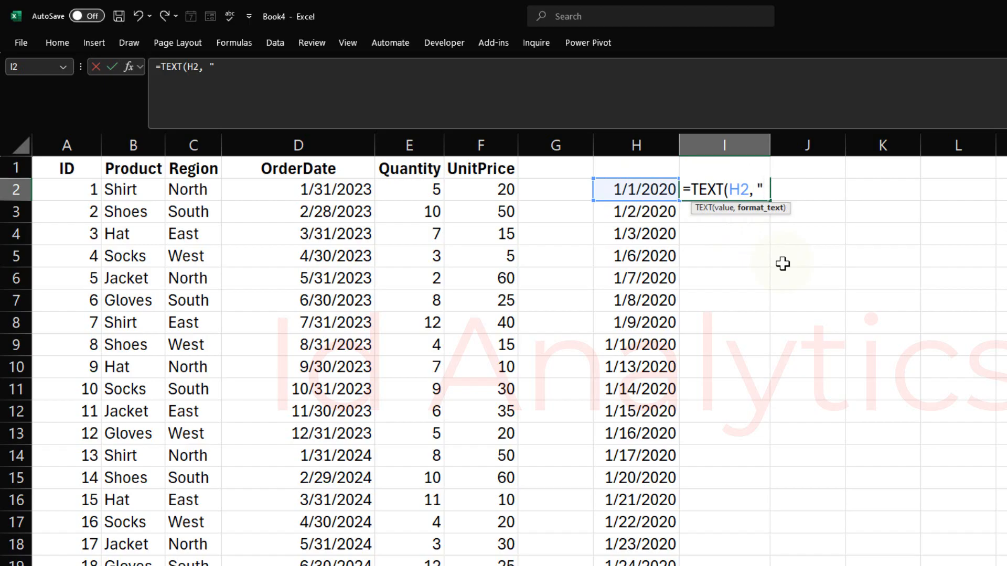
{"action": "type", "text": "ddd"}
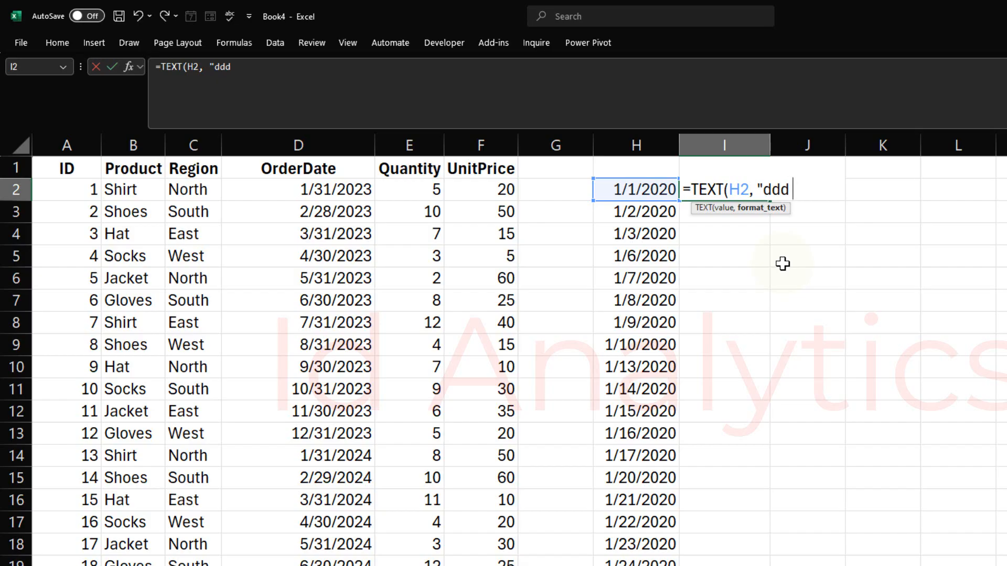
{"action": "type", "text": "dd-mm-yyyy"}
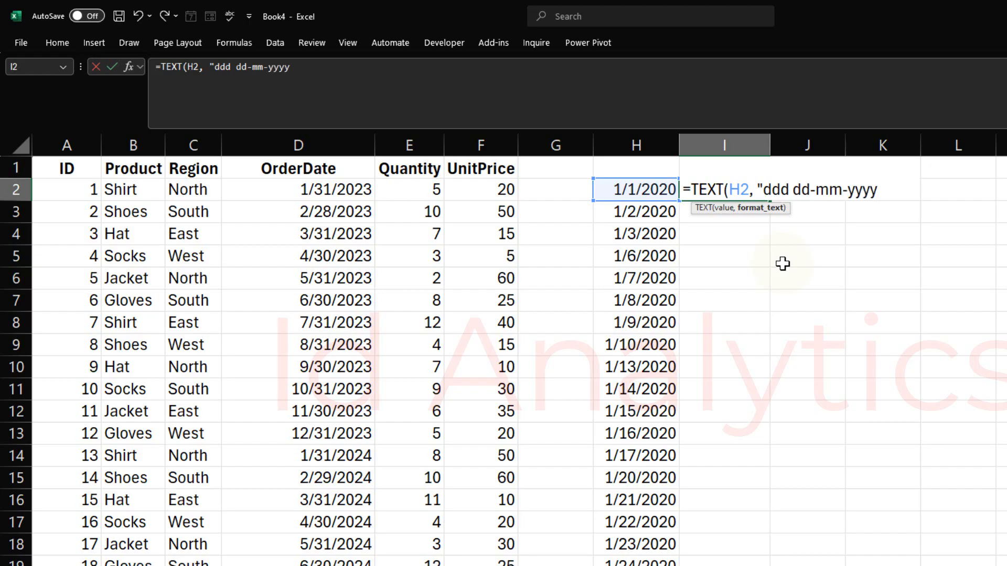
{"action": "type", "text": "\")"}
{"action": "key", "text": "Return"}
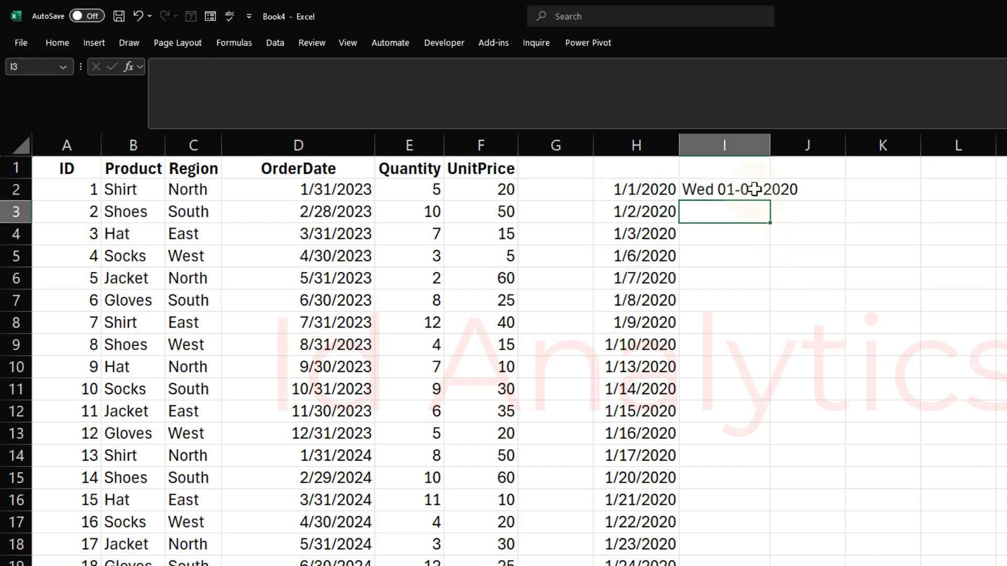
Step: Autofit column I and copy the TEXT formula from I2 down through I21
{"action": "left_click", "coordinate": [754, 190]}
{"action": "double_click", "coordinate": [771, 146]}
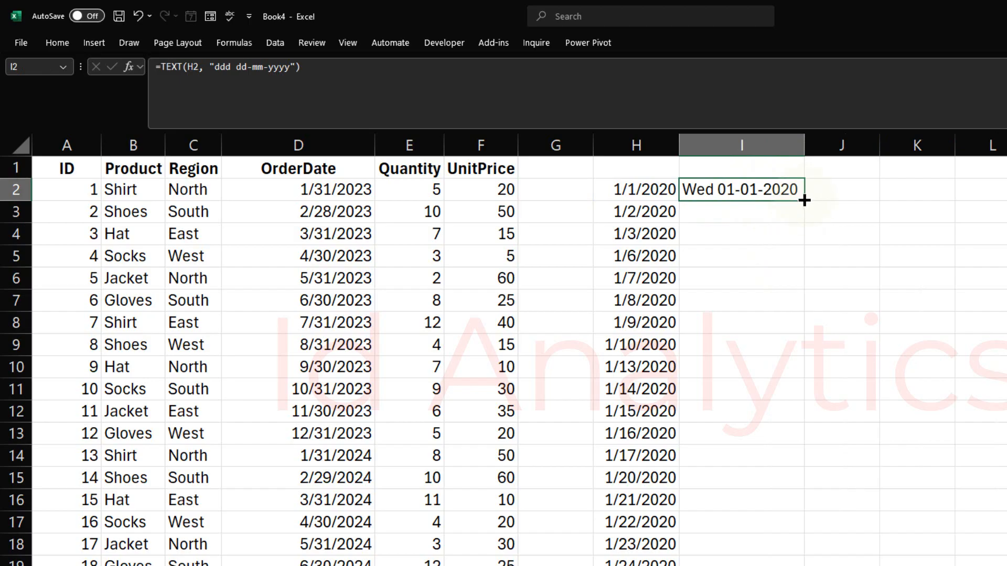
{"action": "double_click", "coordinate": [804, 201]}
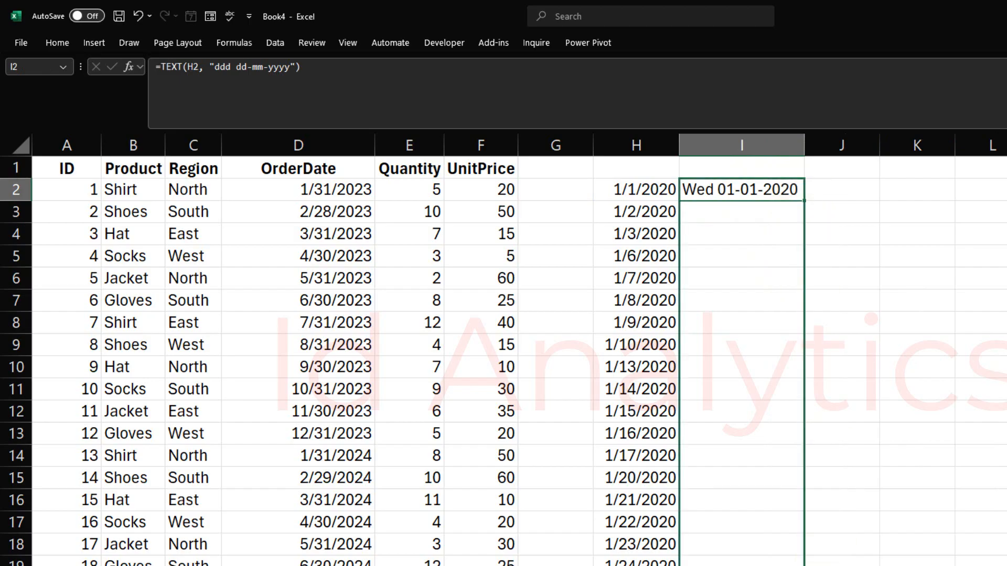
Step: Check the weekday names in column I across the first two weekend gaps, from I2 through I10
{"action": "left_click", "coordinate": [702, 190]}
{"action": "left_click", "coordinate": [700, 231]}
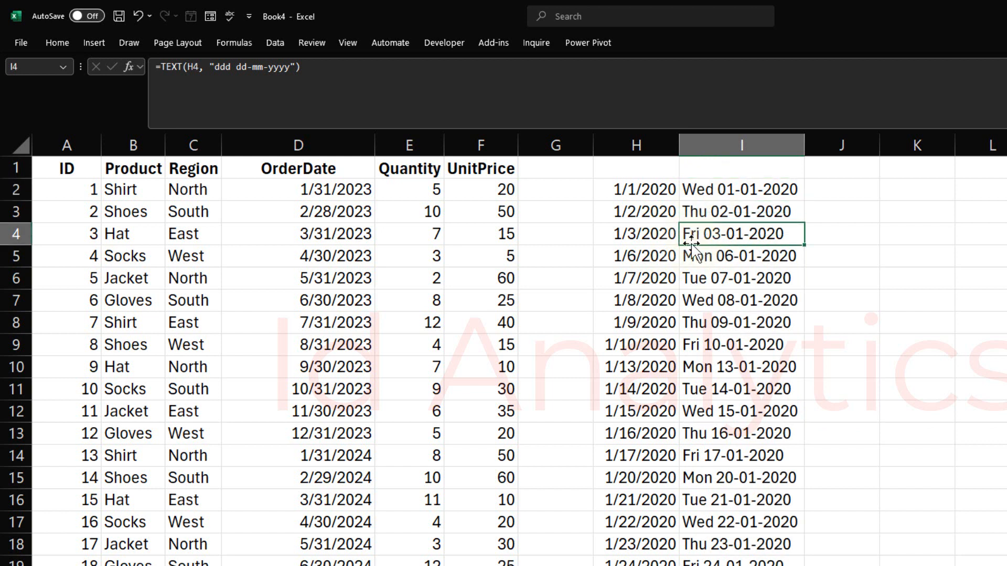
{"action": "left_click", "coordinate": [703, 256]}
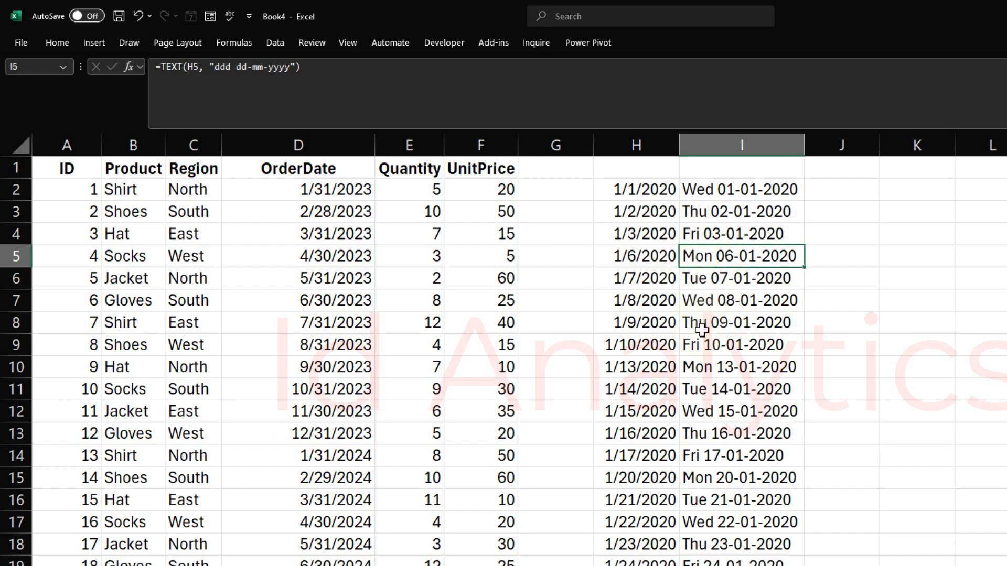
{"action": "left_click", "coordinate": [704, 346]}
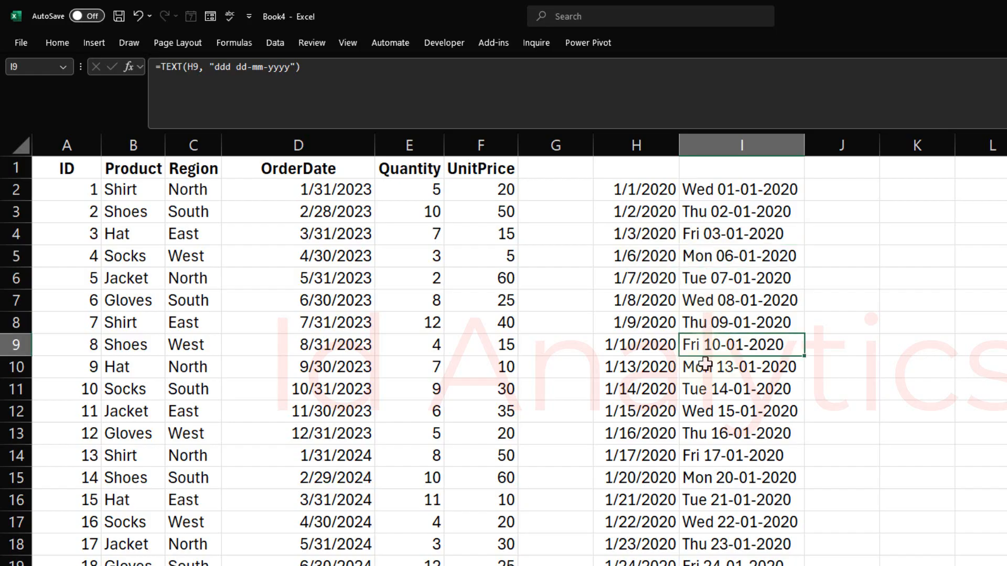
{"action": "left_click", "coordinate": [703, 364]}
Step: Reapply the date series to H2:H21 in columns, using the Weekday unit and step value 1
{"action": "left_click_drag", "start_coordinate": [635, 189], "coordinate": [624, 565]}
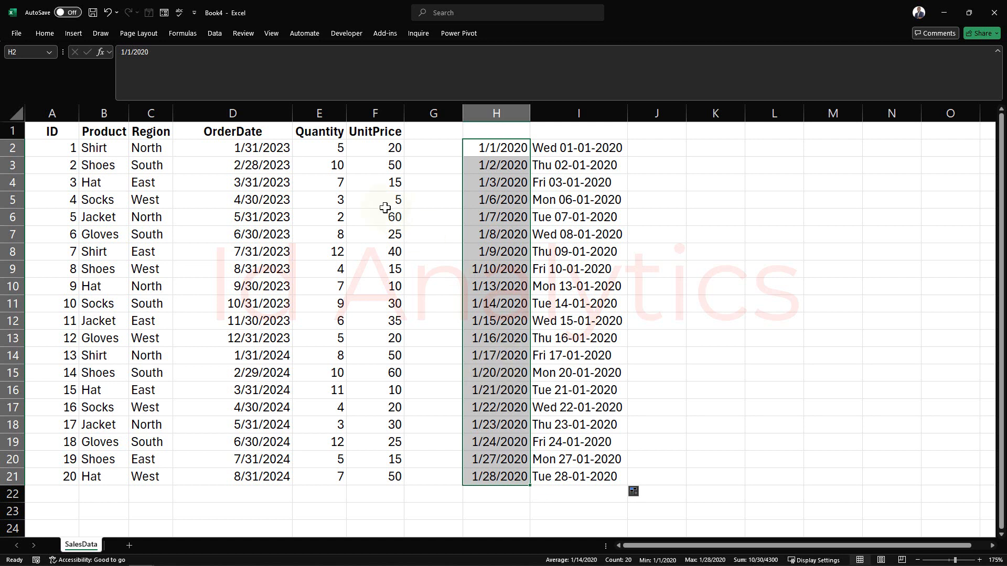
{"action": "left_click", "coordinate": [44, 36]}
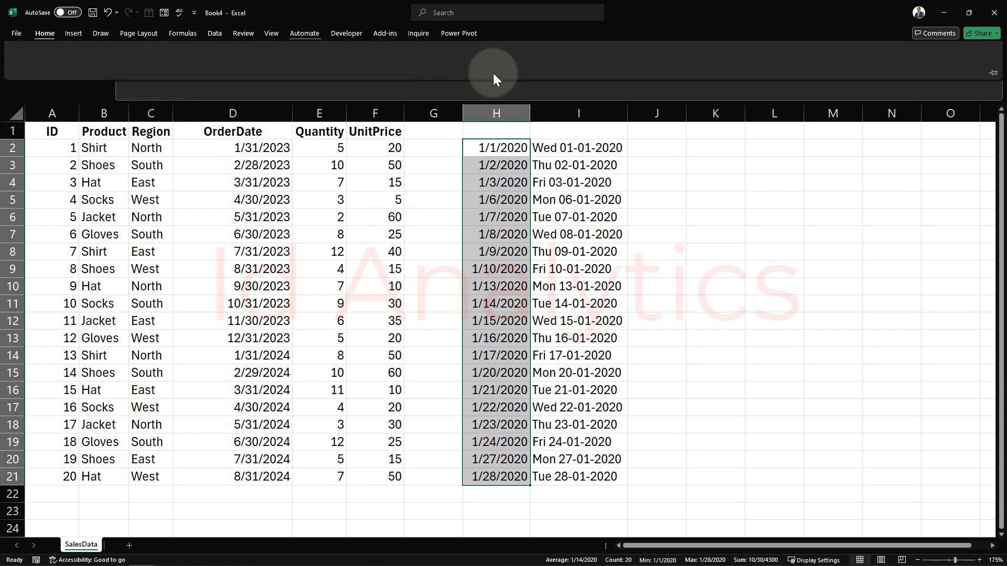
{"action": "left_click", "coordinate": [776, 66]}
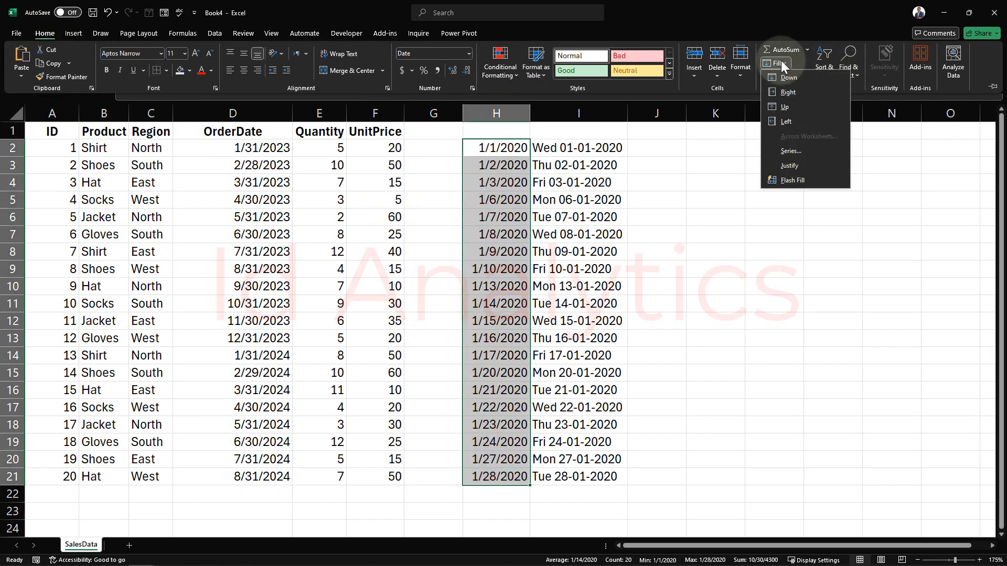
{"action": "left_click", "coordinate": [789, 150]}
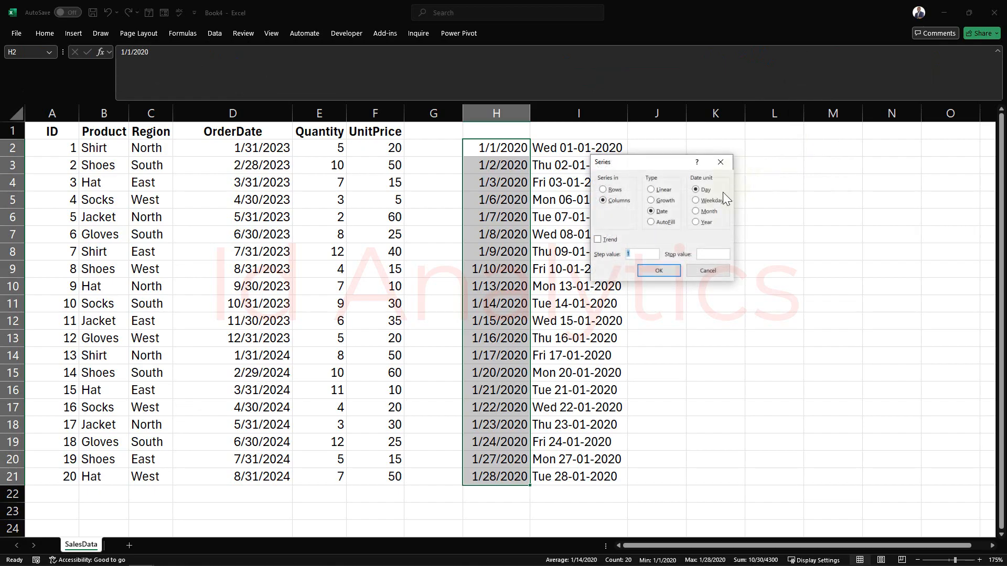
{"action": "left_click", "coordinate": [717, 202]}
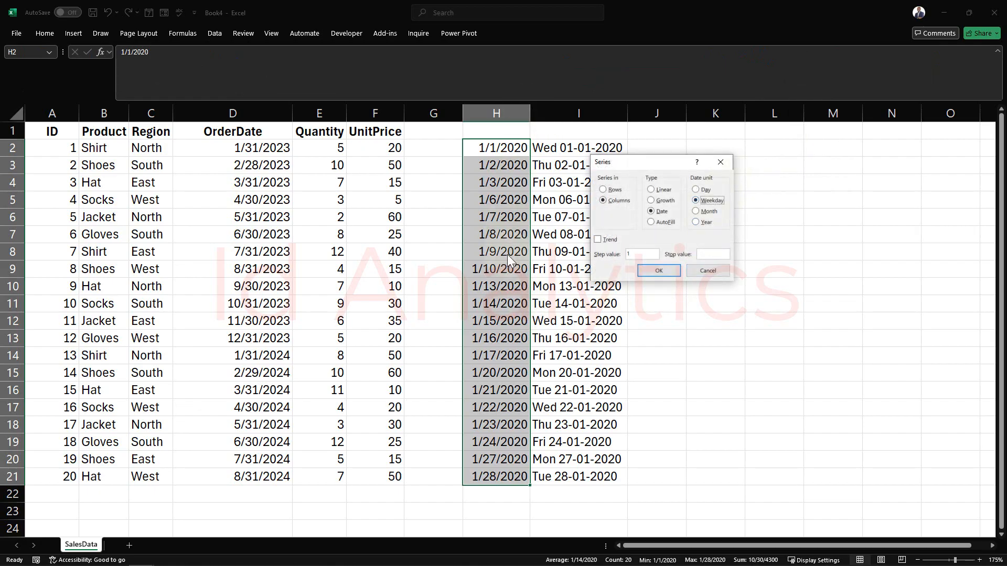
{"action": "left_click", "coordinate": [659, 270]}
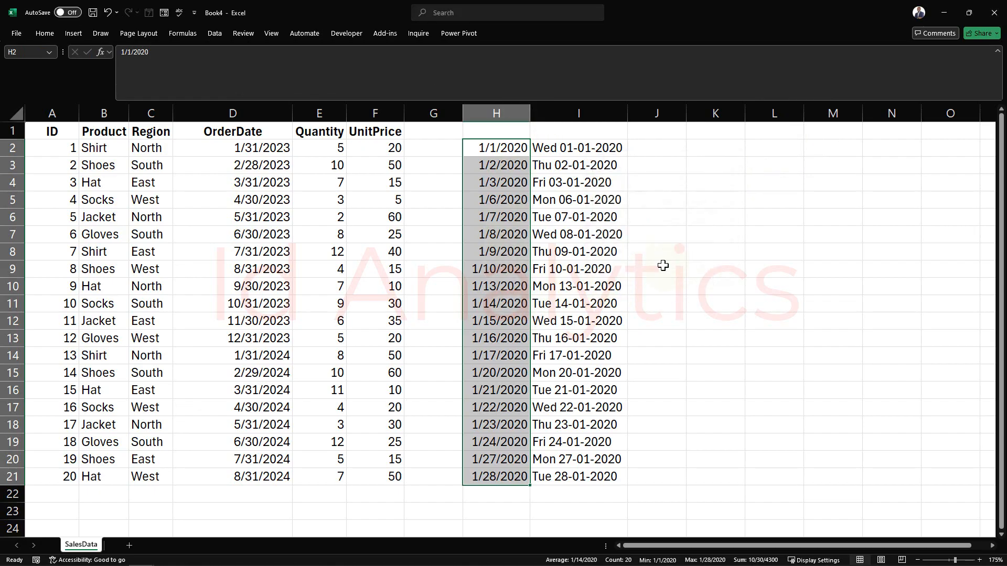